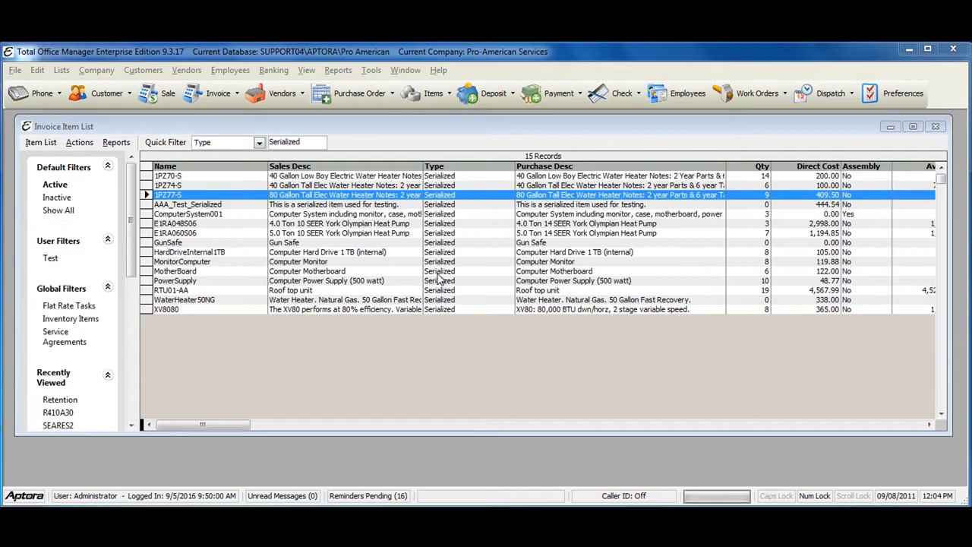
# Step: Open the invoice item list and start a new item of type Serialized
pyautogui.click(152, 74)
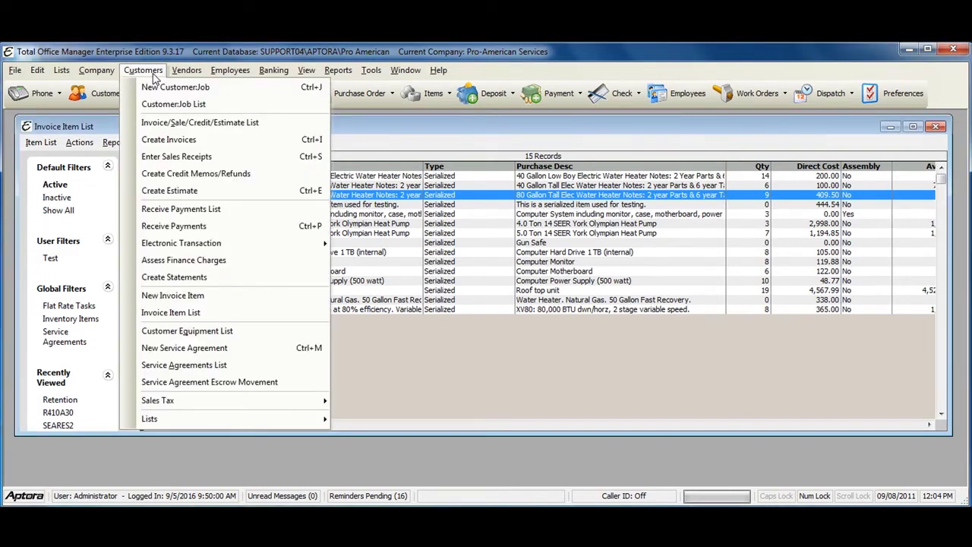
pyautogui.click(211, 314)
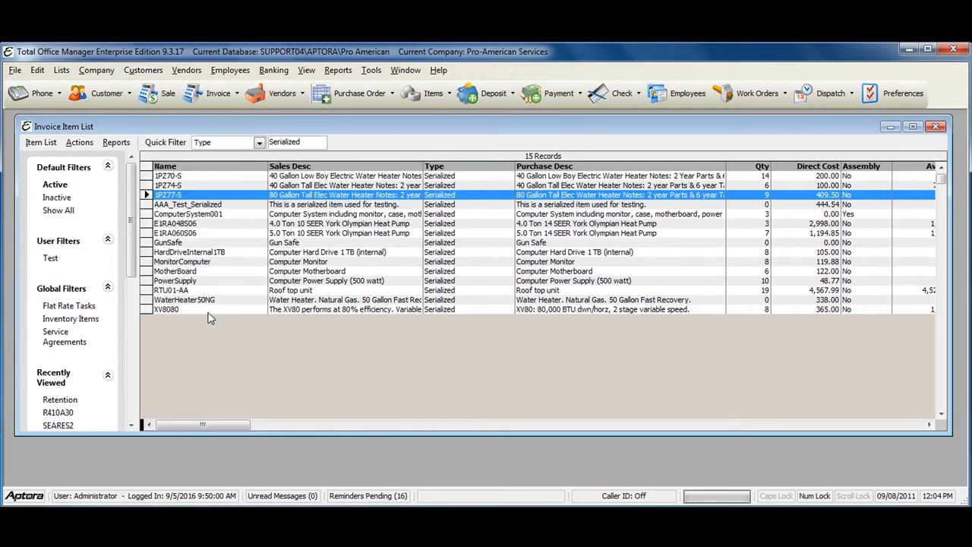
pyautogui.rightClick(283, 204)
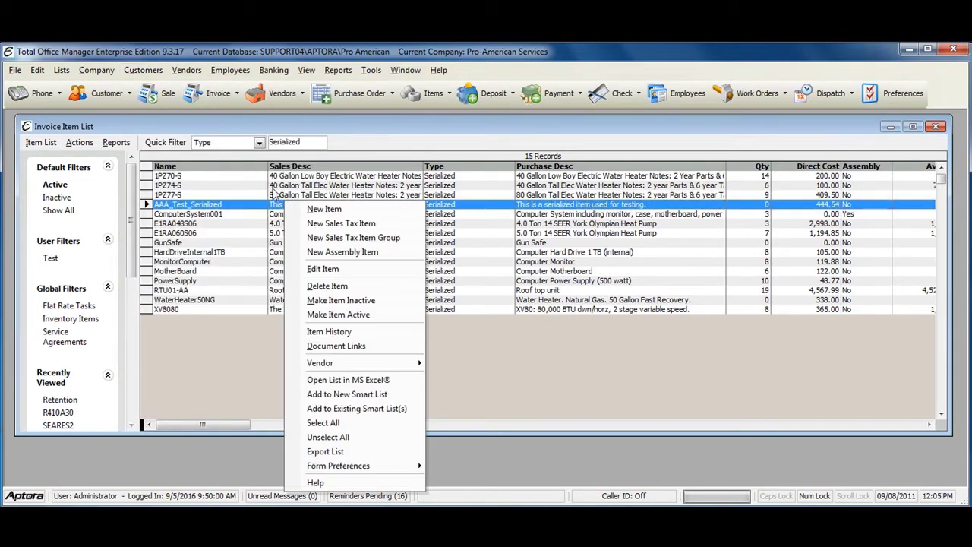
pyautogui.click(326, 211)
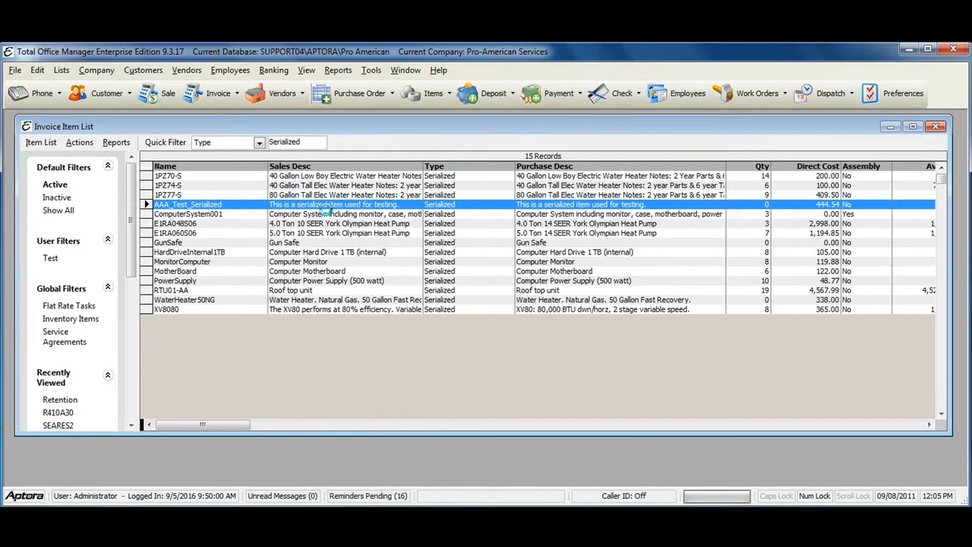
pyautogui.moveTo(357, 234); pyautogui.dragTo(279, 137)
pyautogui.click(346, 155)
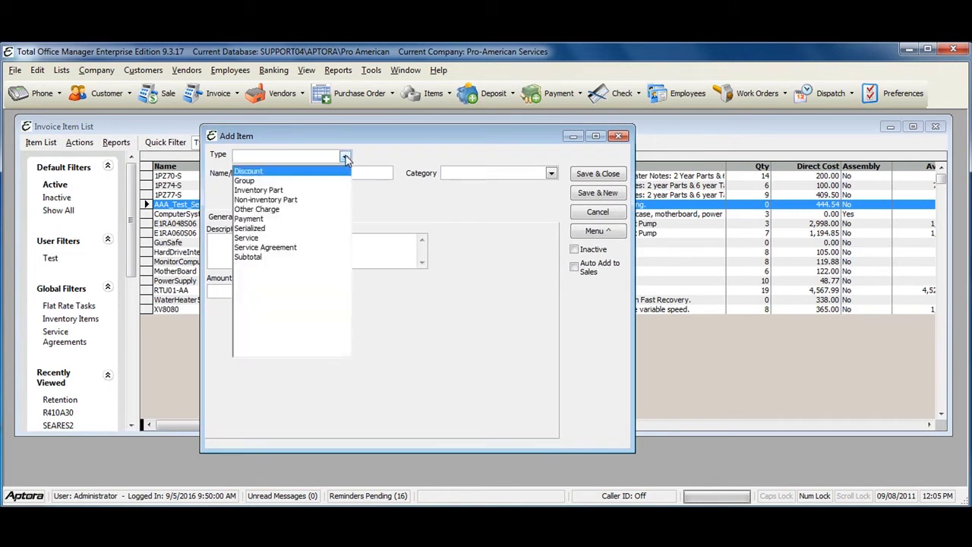
pyautogui.click(247, 230)
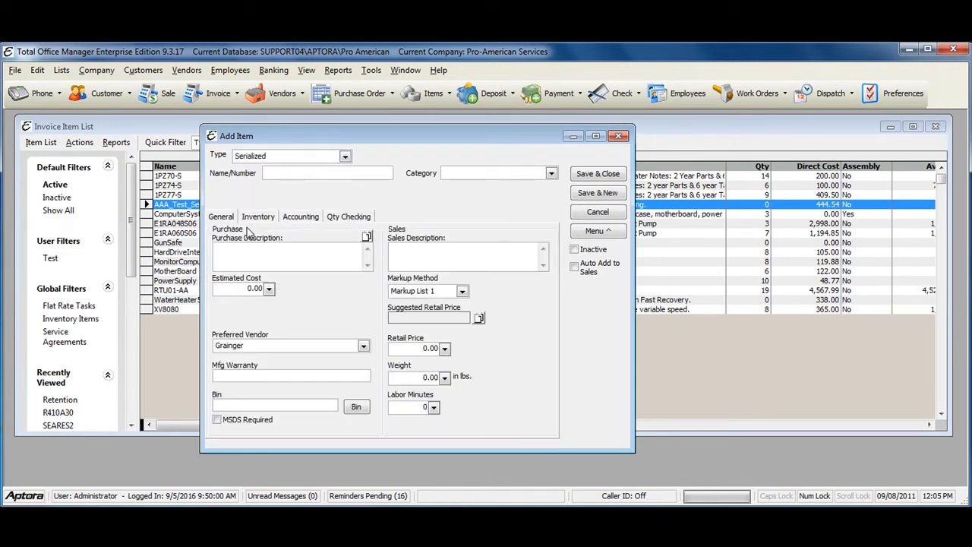
# Step: Name the new item RTU-859 and look through the available categories, leaving the category blank
pyautogui.click(288, 174)
pyautogui.press('capslock')
pyautogui.write('RTU-859')
pyautogui.click(516, 175)
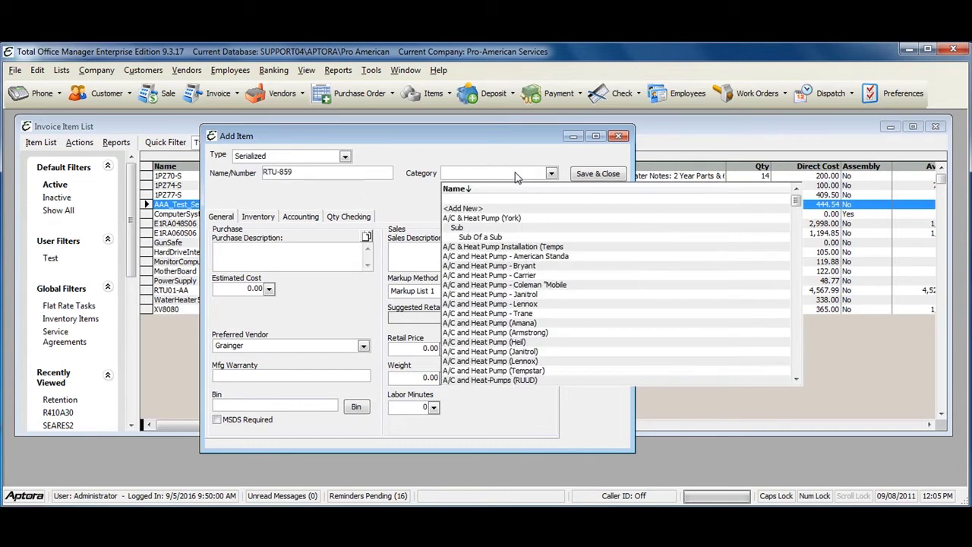
pyautogui.click(516, 177)
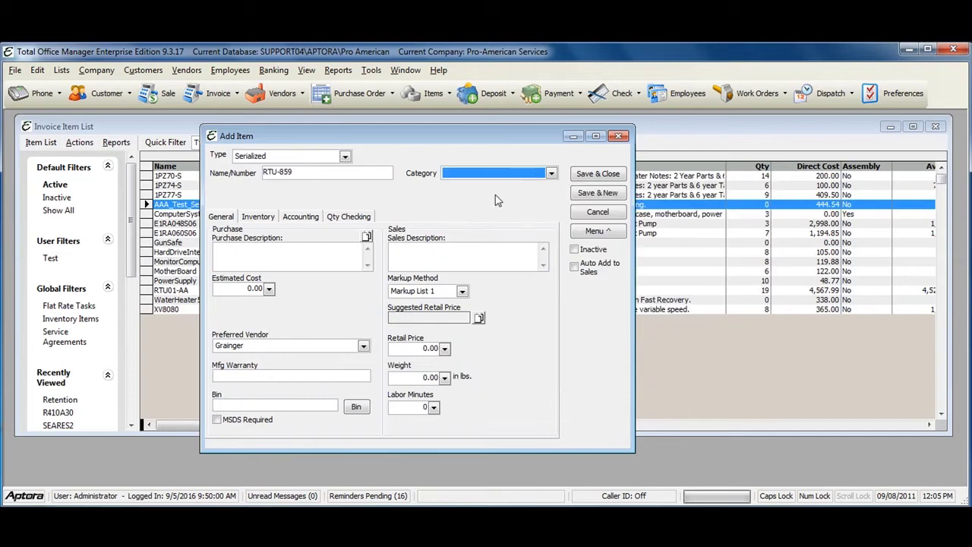
# Step: Enter "rtu" as the item's purchase description and "Equipment" as its sales description
pyautogui.click(262, 256)
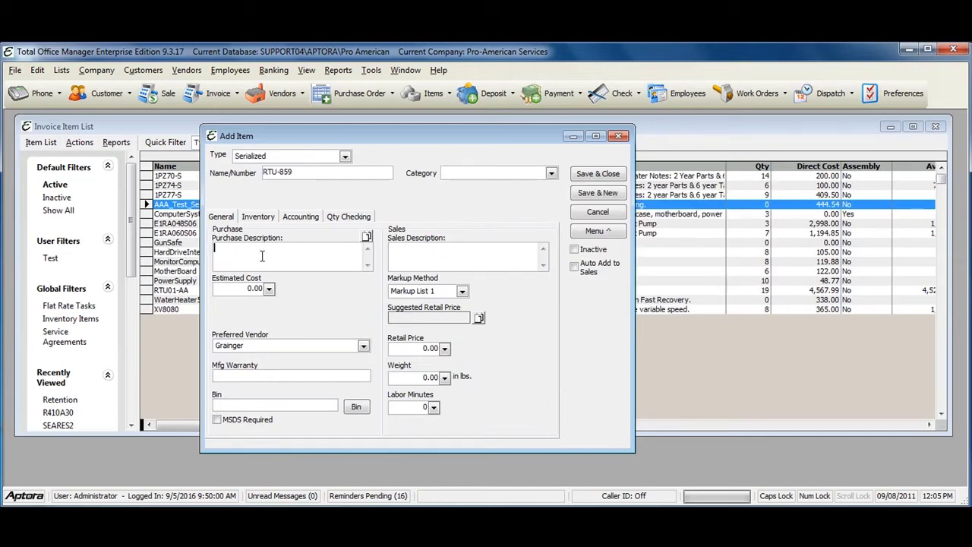
pyautogui.press('capslock')
pyautogui.write('rtu')
pyautogui.click(494, 252)
pyautogui.hotkey('ctrl', 'a')
pyautogui.press('capslock')
pyautogui.write('E')
pyautogui.press('capslock')
pyautogui.write('wq')
pyautogui.press('BackSpace')
pyautogui.press('BackSpace')
pyautogui.write('quipment')
# Step: Set the item's estimated cost to 250.00 and its retail price to 400.00
pyautogui.moveTo(245, 287); pyautogui.dragTo(291, 288)
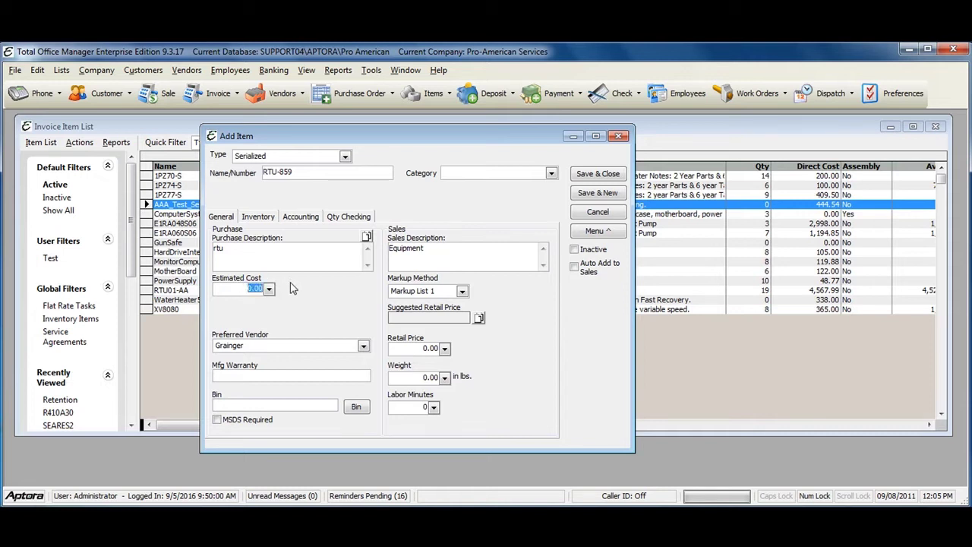
pyautogui.write('250.00')
pyautogui.click(411, 348)
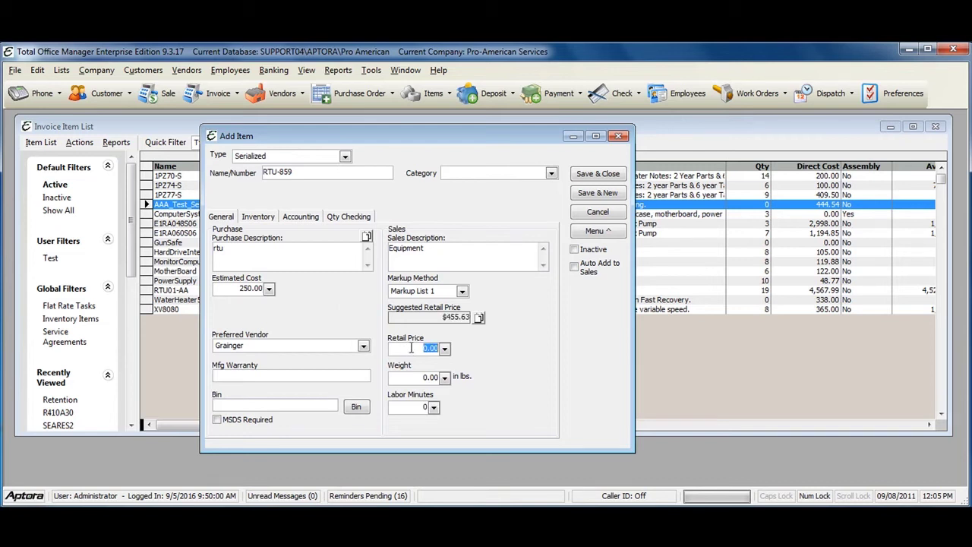
pyautogui.write('400.00')
pyautogui.click(218, 375)
pyautogui.click(234, 406)
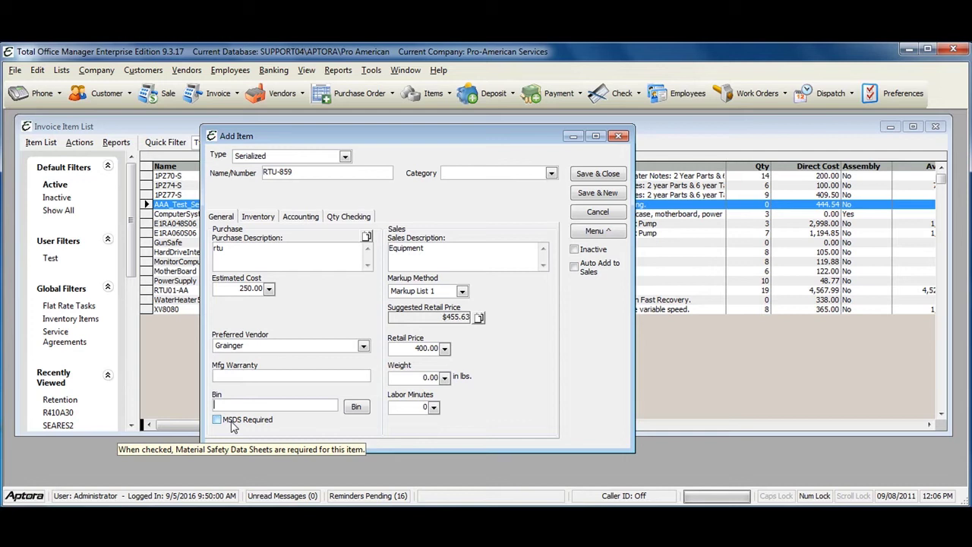
# Step: Add two inventory lines for the item with serial numbers 1245986 and 5896546
pyautogui.click(256, 218)
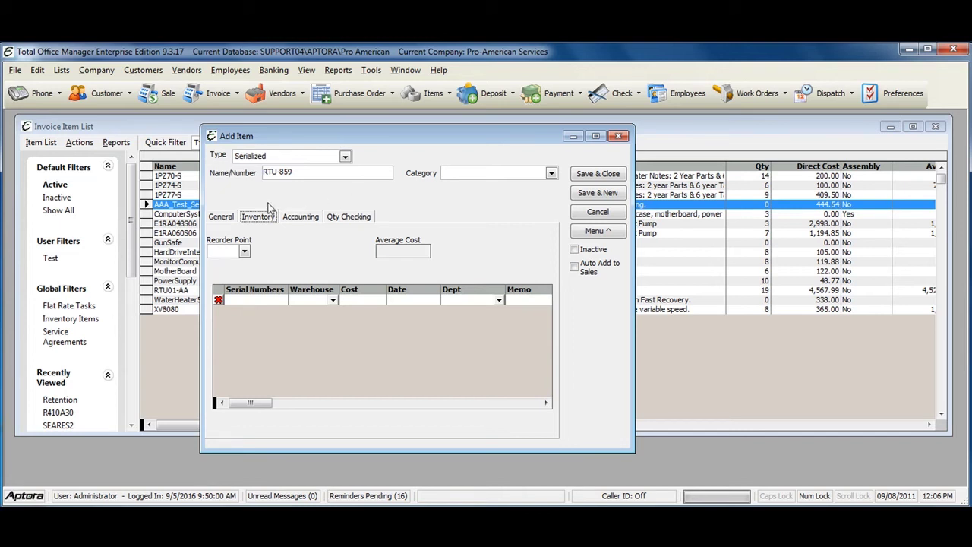
pyautogui.click(261, 301)
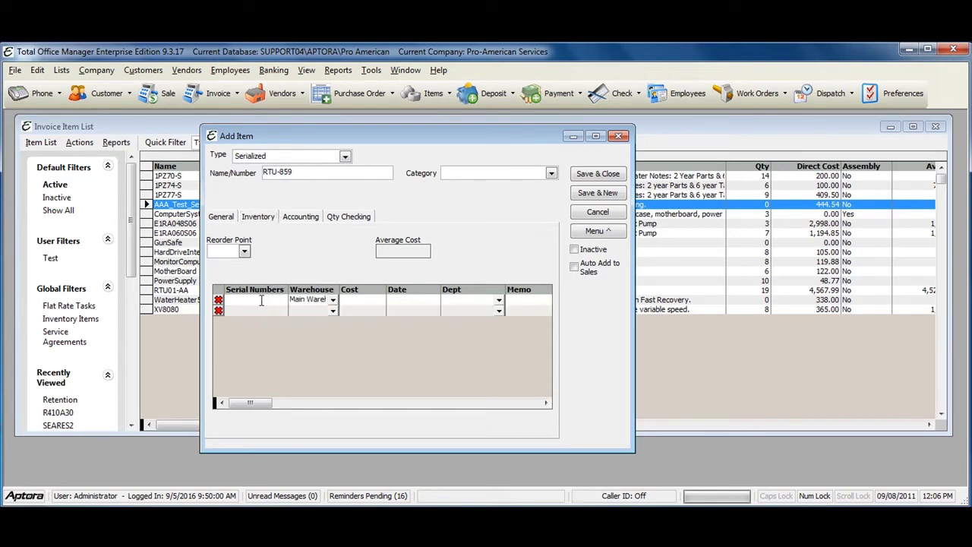
pyautogui.write('1245986')
pyautogui.click(252, 309)
pyautogui.write('5896')
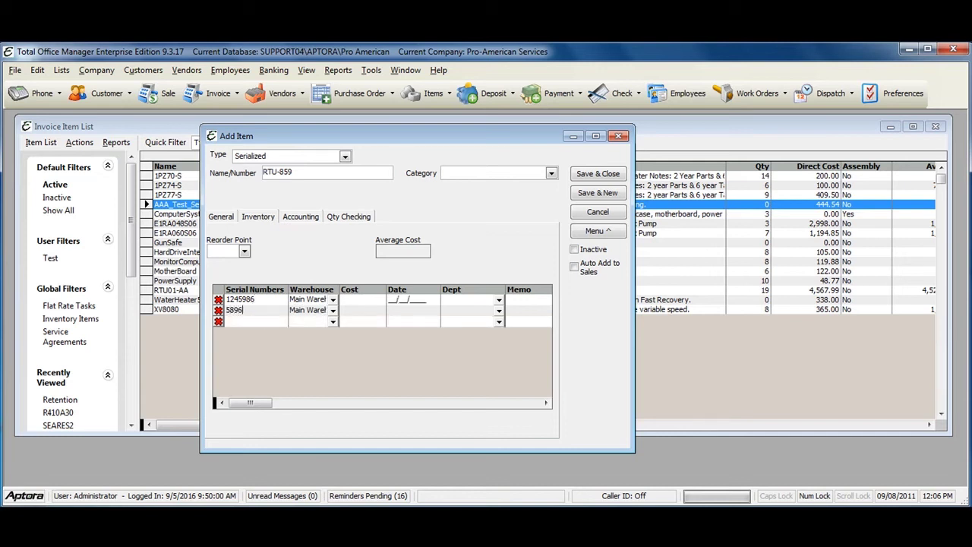
pyautogui.write('546')
# Step: Set the cost of both serial number lines to 250.00
pyautogui.click(371, 309)
pyautogui.click(357, 300)
pyautogui.write('250.00')
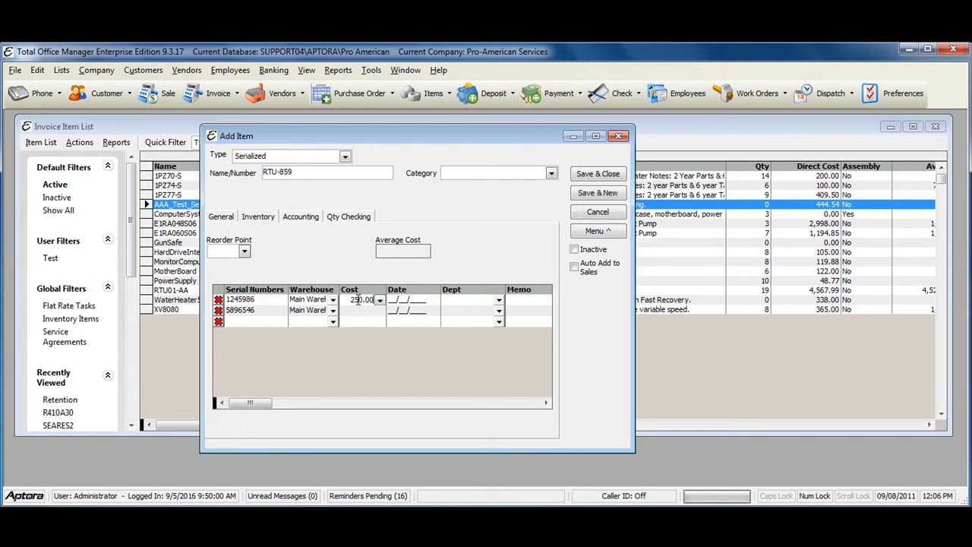
pyautogui.click(357, 310)
pyautogui.write('45.00')
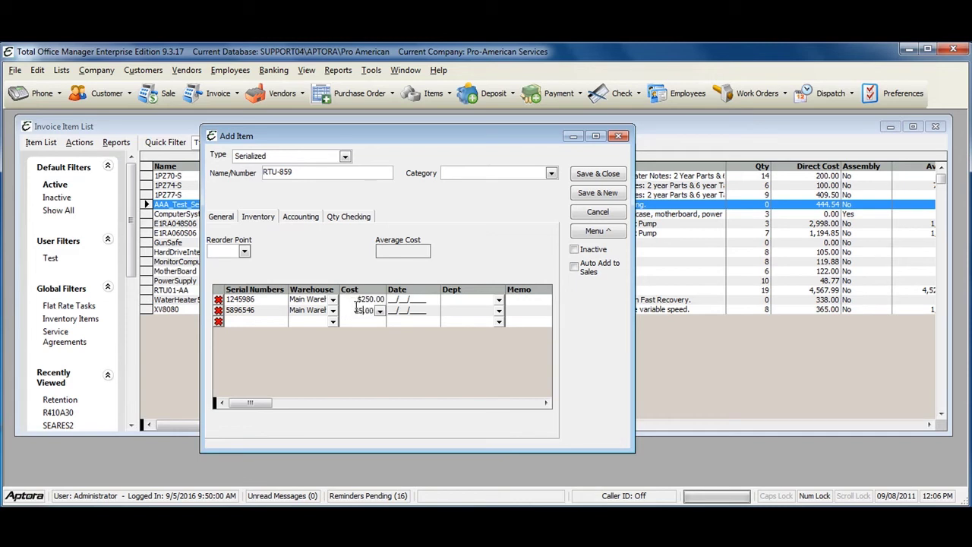
pyautogui.press('Tab')
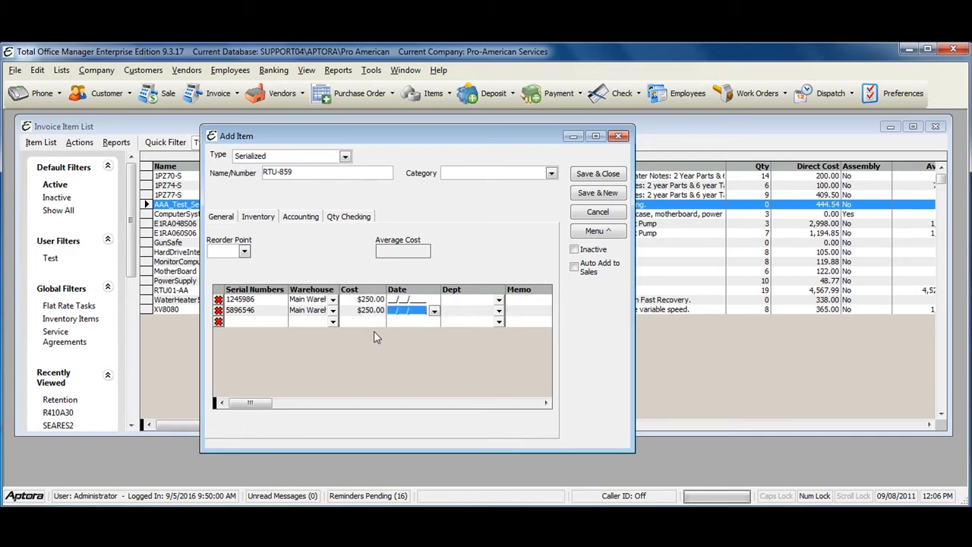
# Step: Date both serial number lines 09/08/2011, leaving their department and memo blank
pyautogui.click(434, 311)
pyautogui.click(403, 380)
pyautogui.click(426, 301)
pyautogui.click(434, 300)
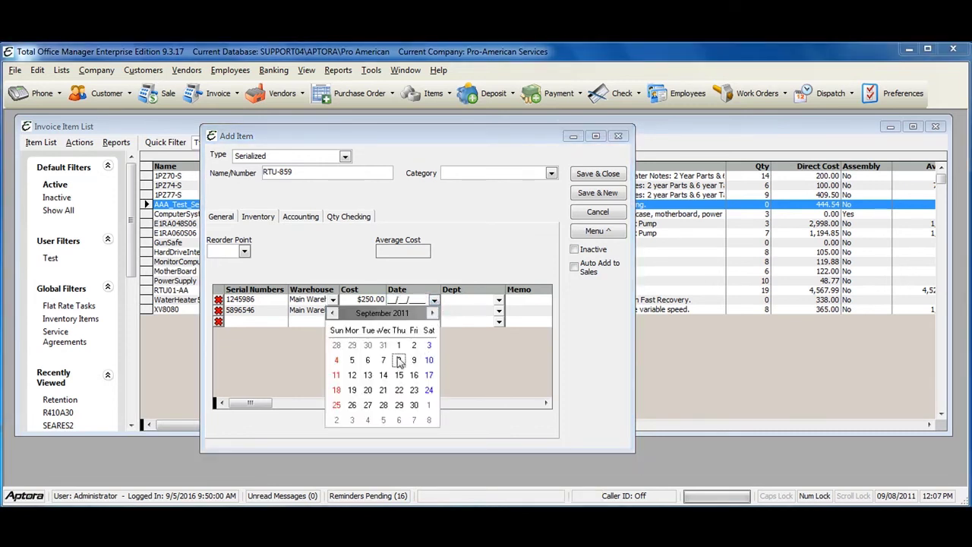
pyautogui.click(398, 358)
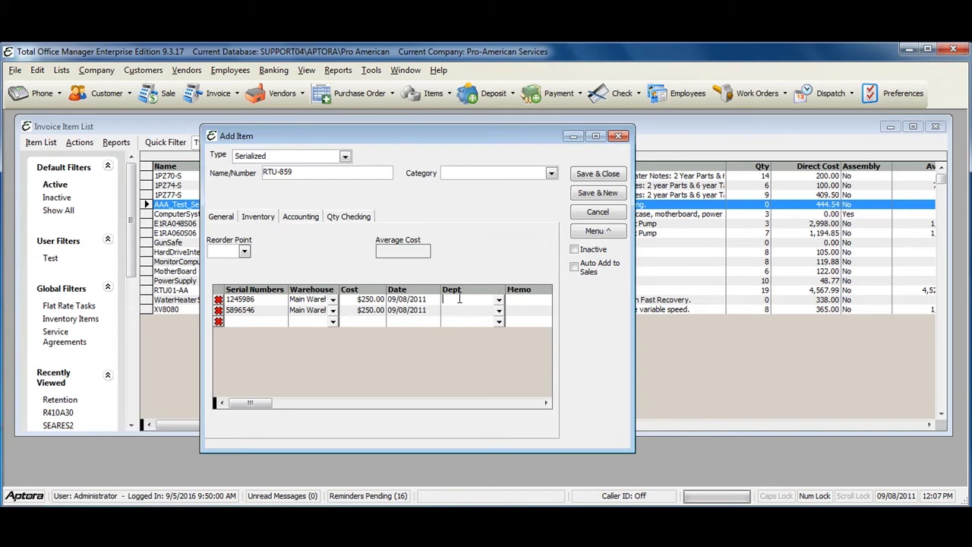
pyautogui.click(546, 403)
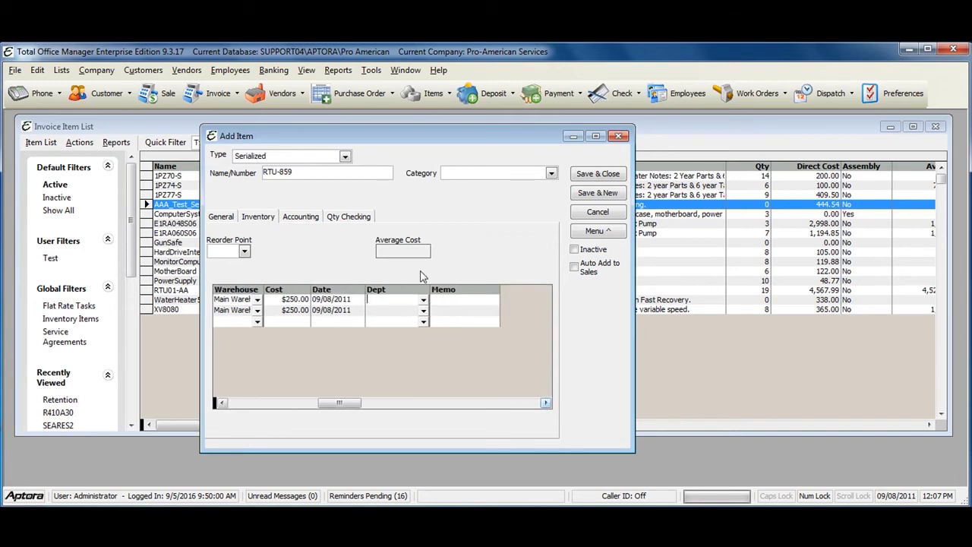
pyautogui.click(451, 300)
# Step: Review the item's income, COGS and asset account choices and its over and under quantity warning settings
pyautogui.click(308, 219)
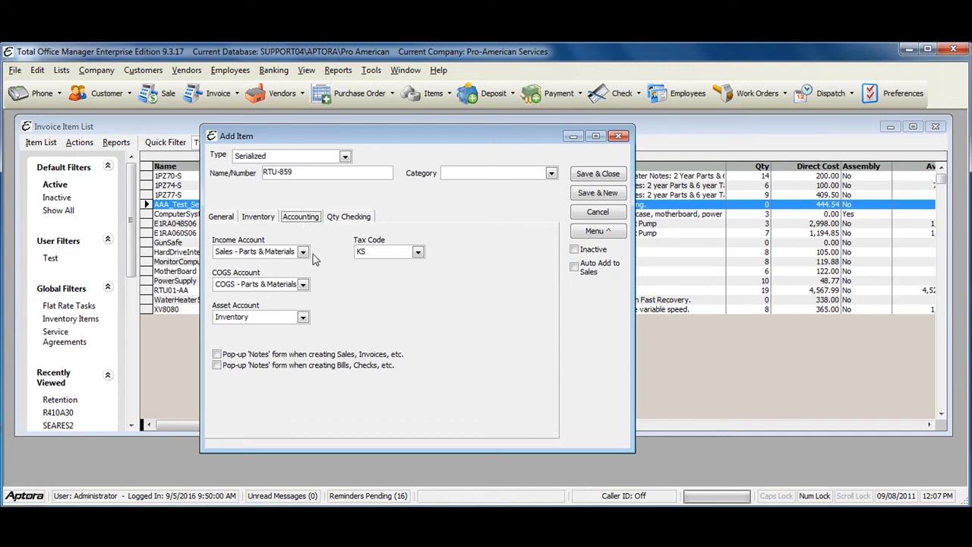
pyautogui.click(302, 252)
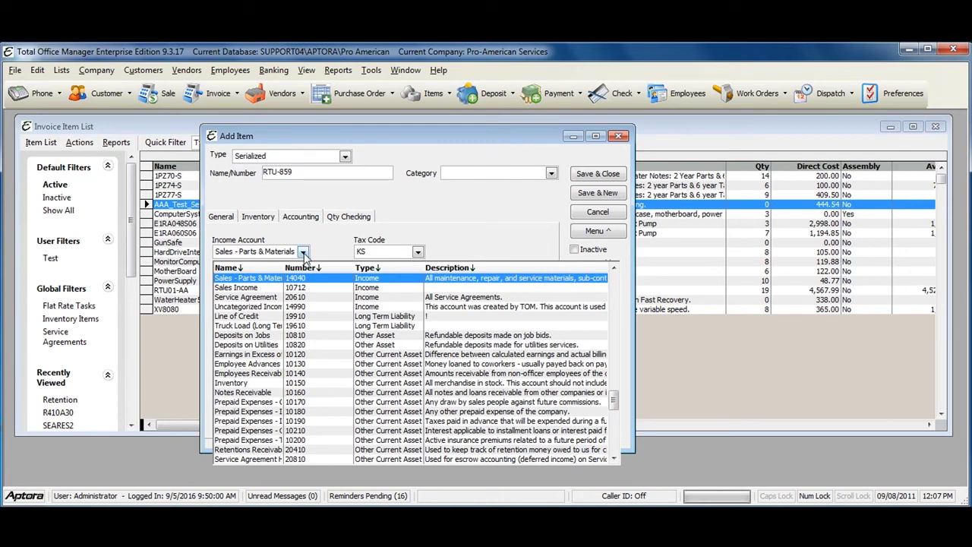
pyautogui.click(303, 253)
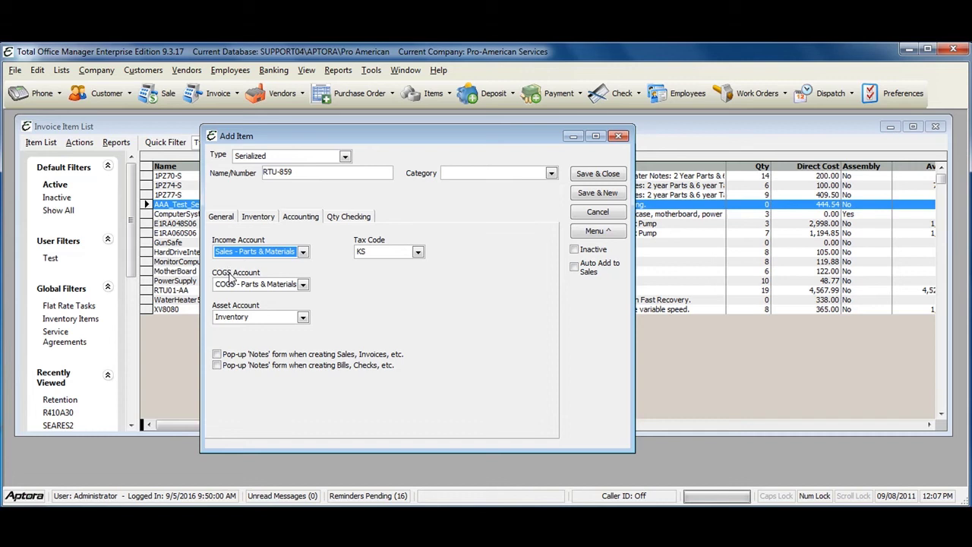
pyautogui.click(303, 285)
pyautogui.click(303, 285)
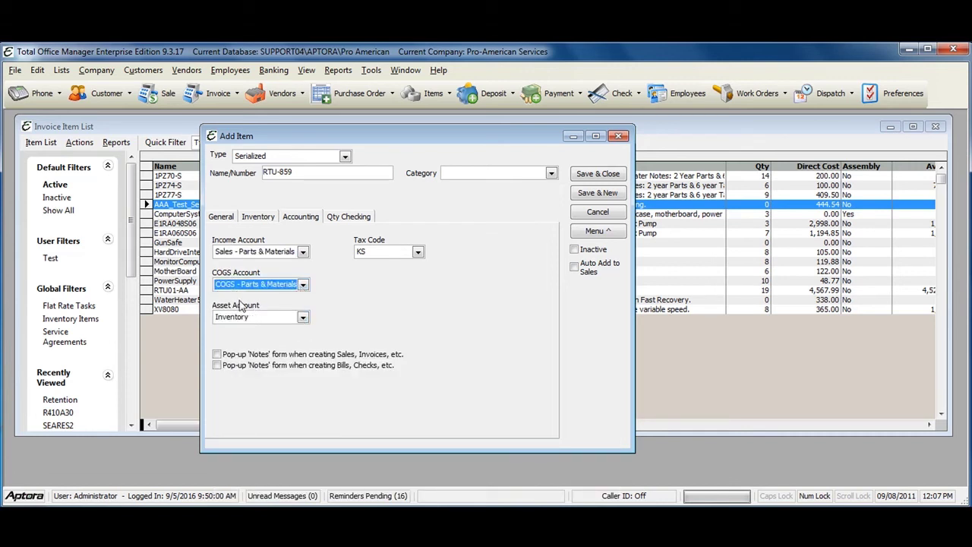
pyautogui.click(304, 318)
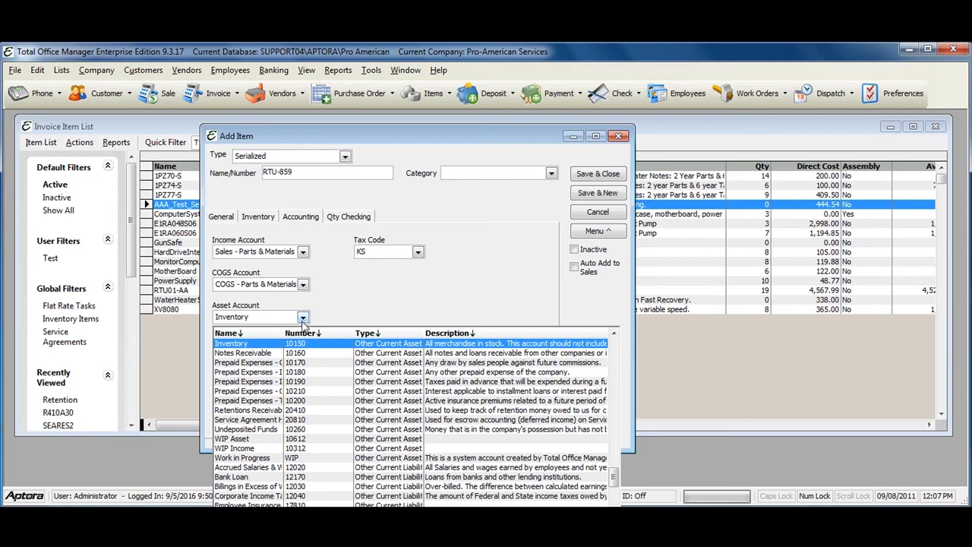
pyautogui.click(303, 318)
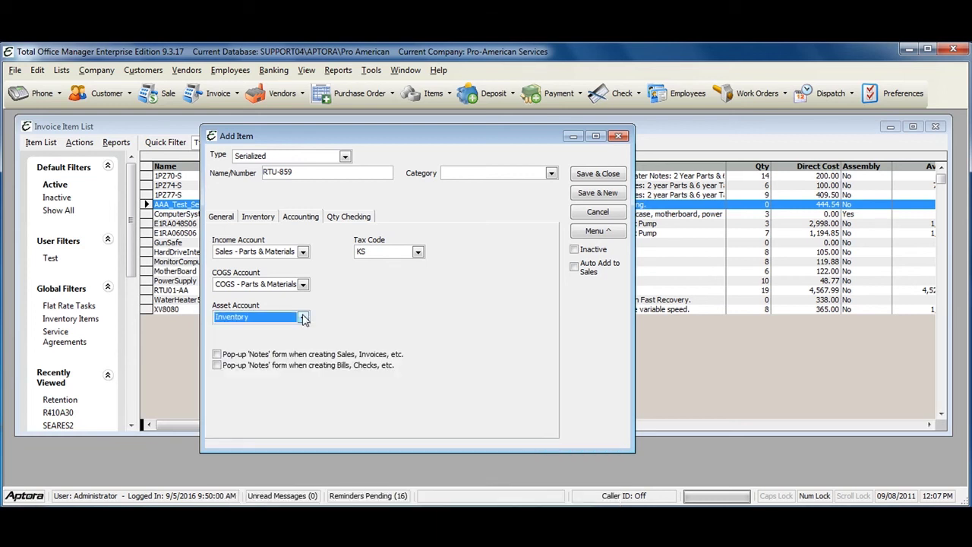
pyautogui.click(349, 218)
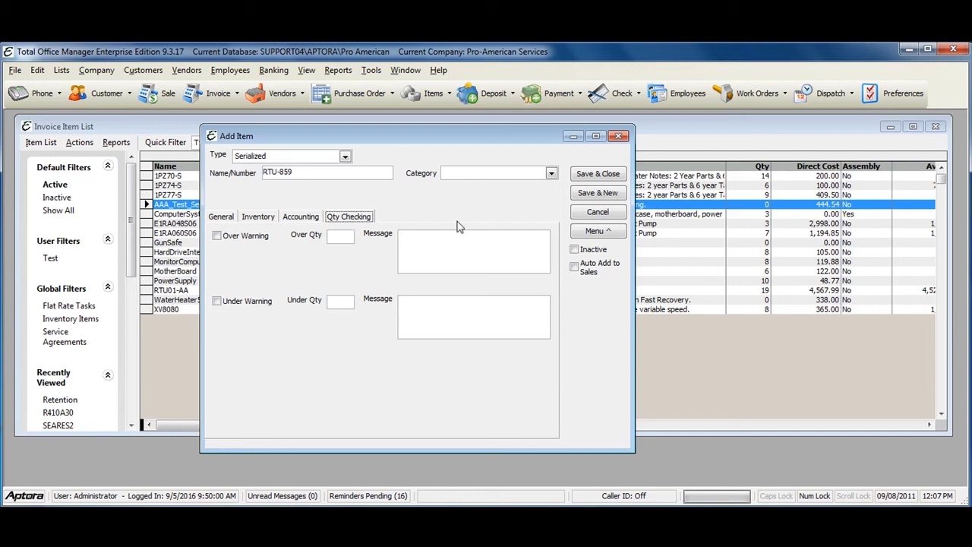
pyautogui.click(456, 245)
# Step: Save the item while keeping its form open, and check its saved inventory and general details
pyautogui.click(257, 217)
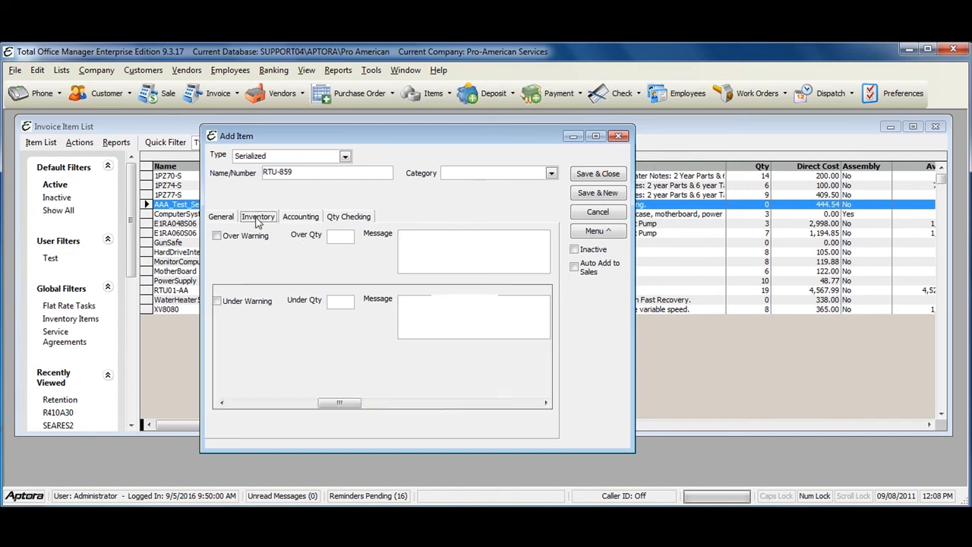
pyautogui.click(595, 231)
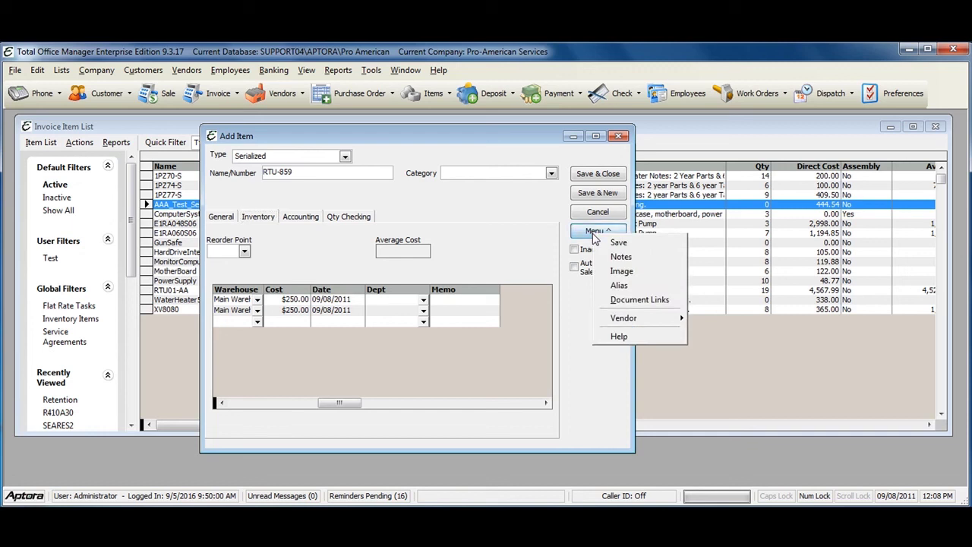
pyautogui.click(631, 243)
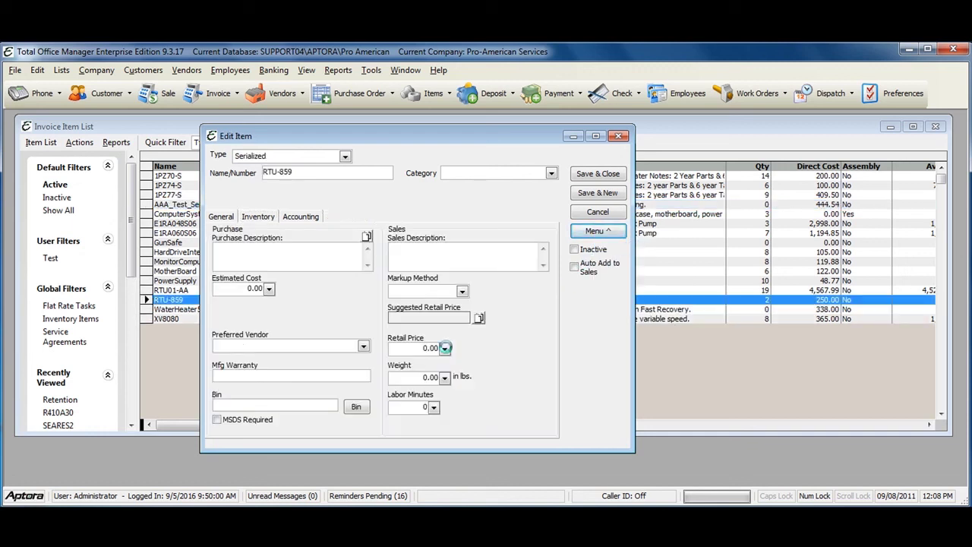
pyautogui.click(264, 217)
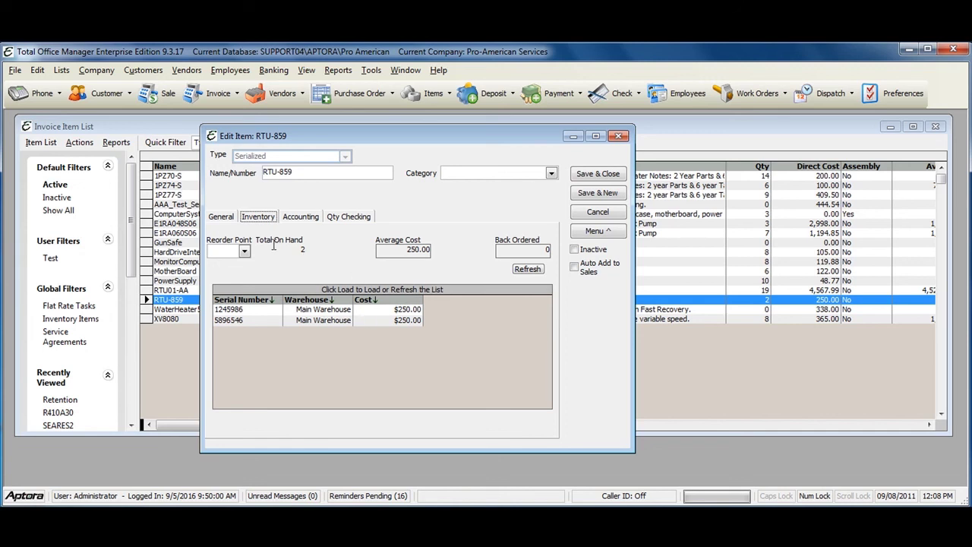
pyautogui.click(221, 217)
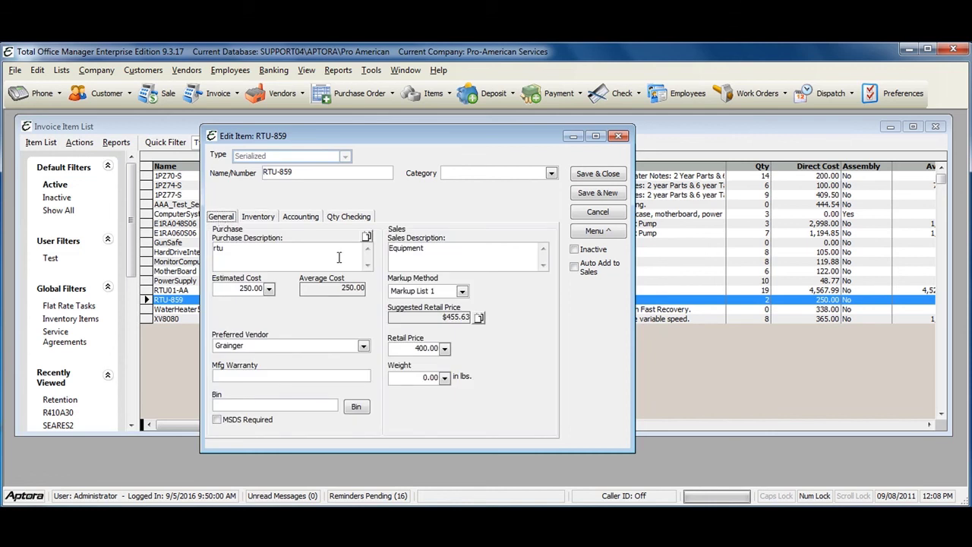